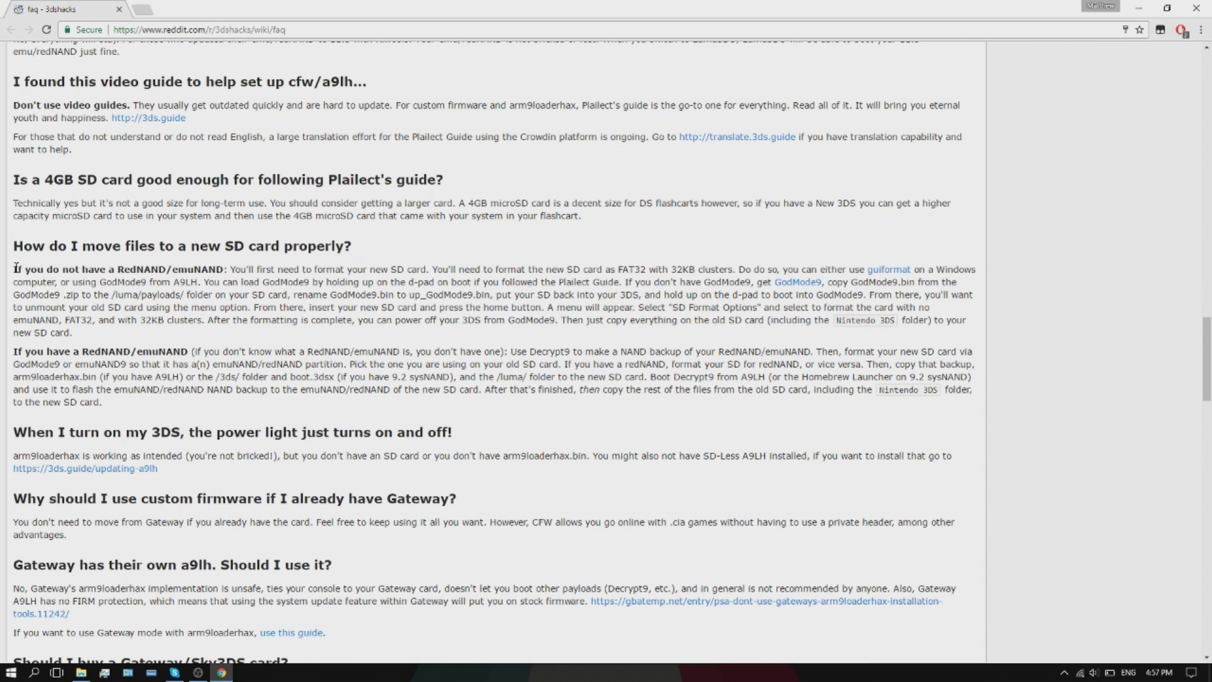
Read the GodMode9 SD-card swap and boot steps in the Reddit FAQ, then close Chrome.
{"action": "left_click_drag", "start_coordinate": [17, 267], "coordinate": [431, 307]}
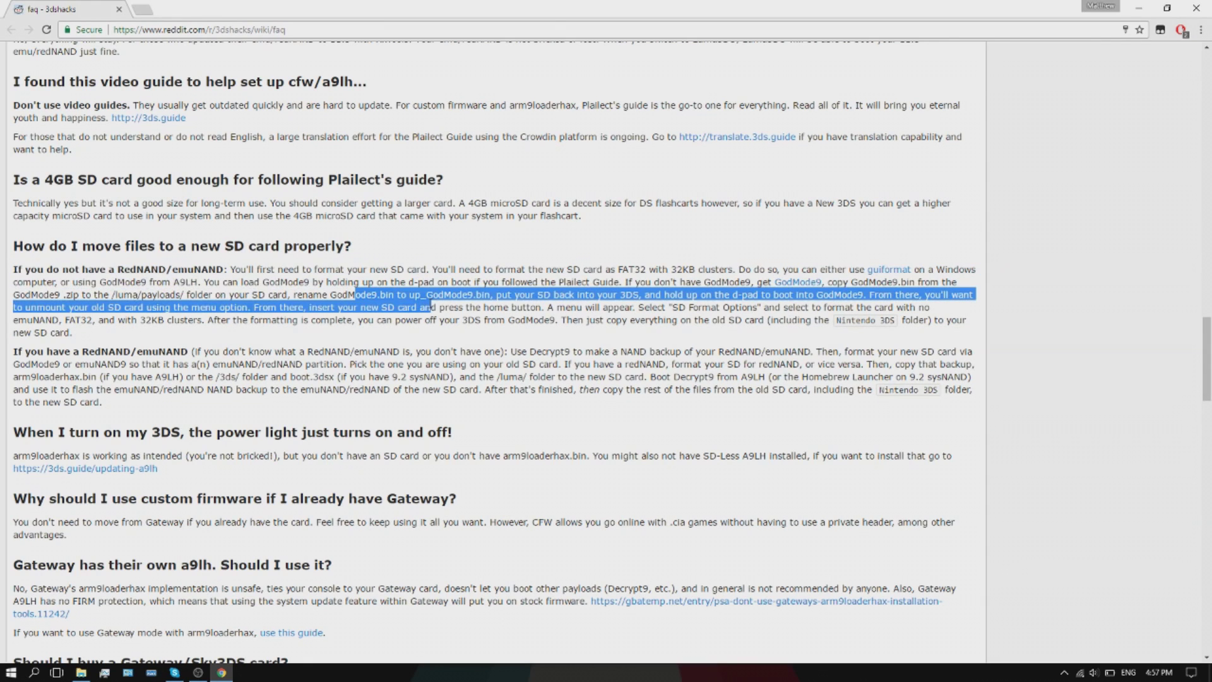
{"action": "left_click", "coordinate": [431, 304]}
{"action": "left_click_drag", "start_coordinate": [608, 282], "coordinate": [441, 282]}
{"action": "left_click", "coordinate": [684, 292]}
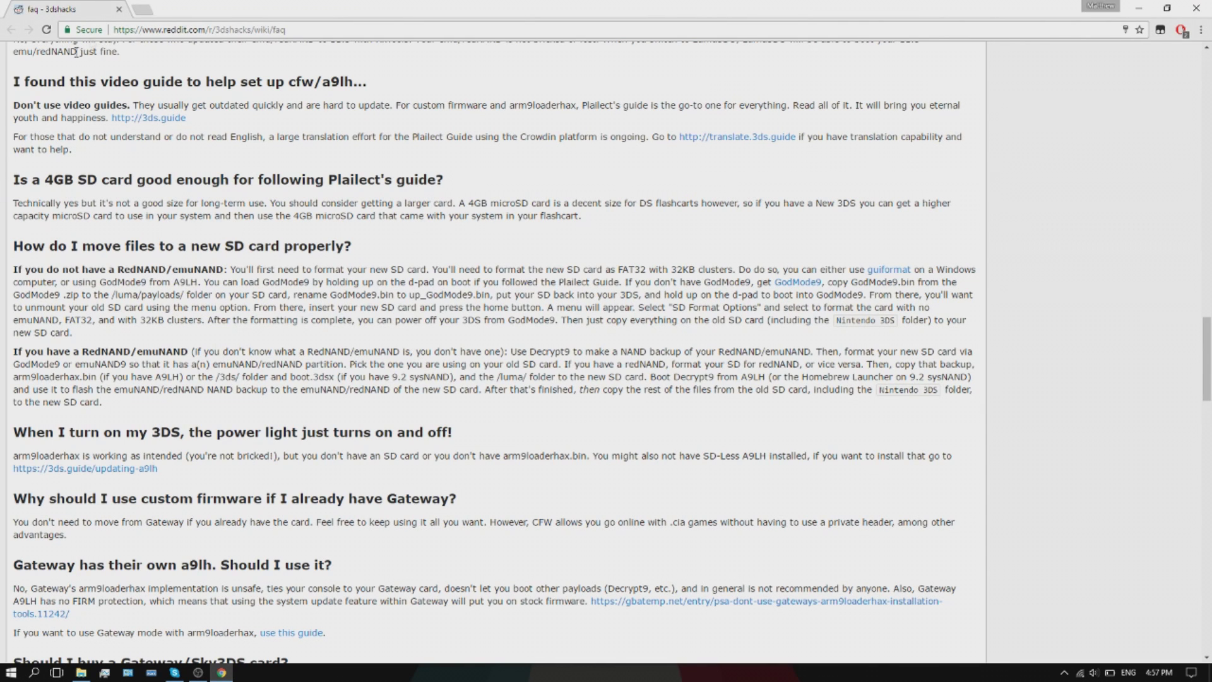
{"action": "left_click", "coordinate": [1196, 8]}
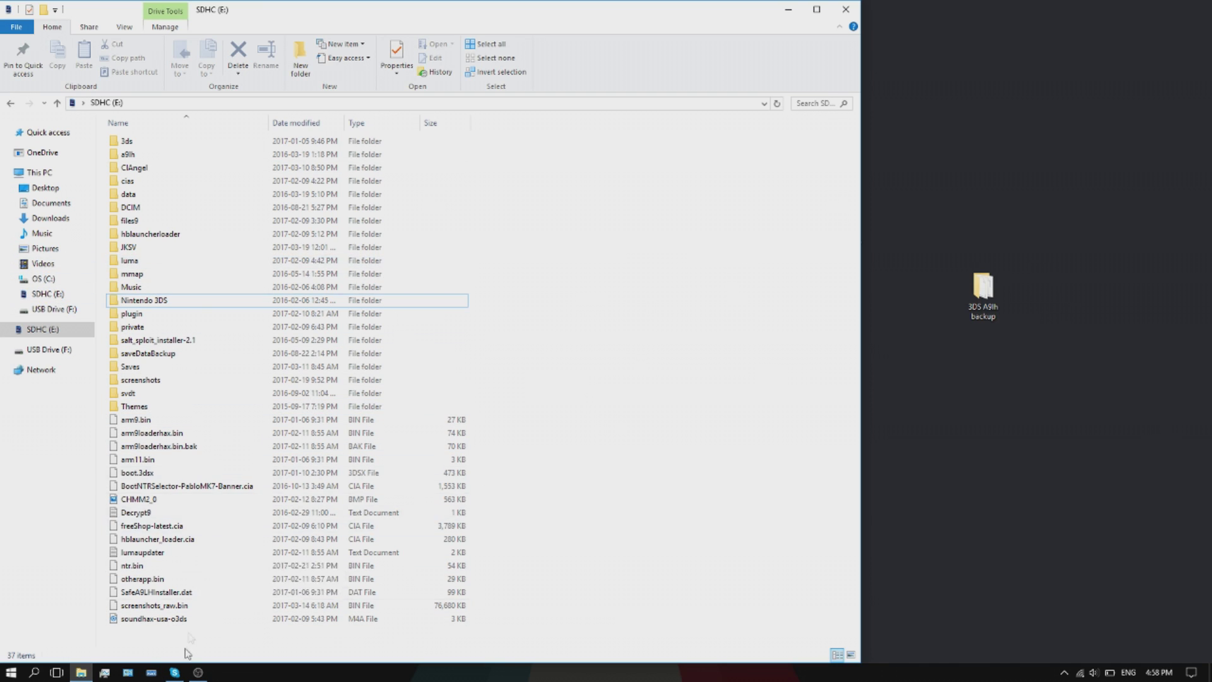
Copy all 37 files and folders on the SDHC (E:) card.
{"action": "left_click_drag", "start_coordinate": [186, 633], "coordinate": [301, 131]}
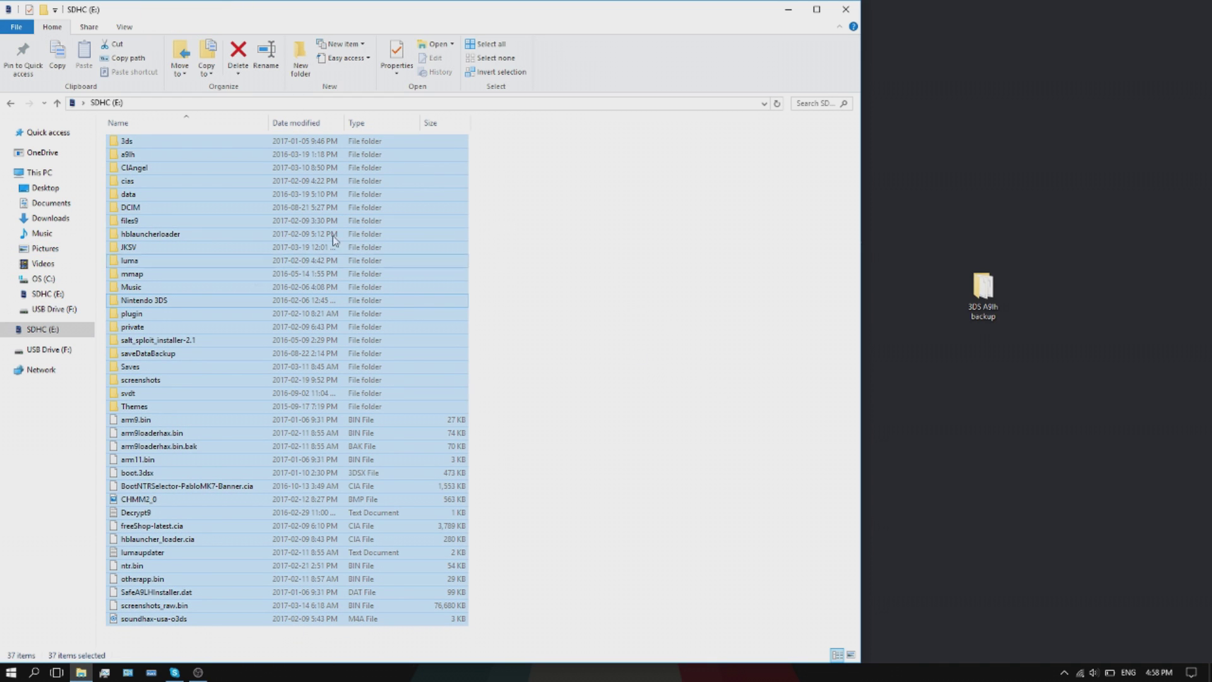
{"action": "right_click", "coordinate": [351, 313]}
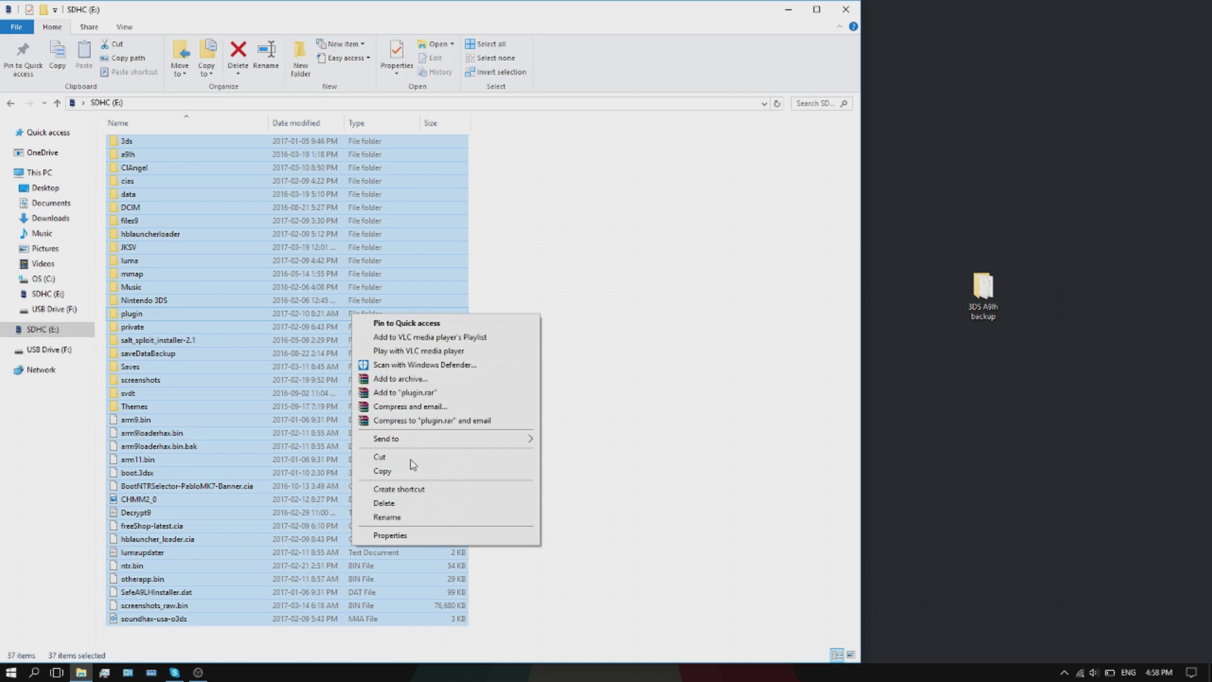
{"action": "left_click", "coordinate": [385, 472]}
Open the desktop '3DS A9lh backup' folder, check its 37 matching items, and close it.
{"action": "left_click", "coordinate": [555, 647]}
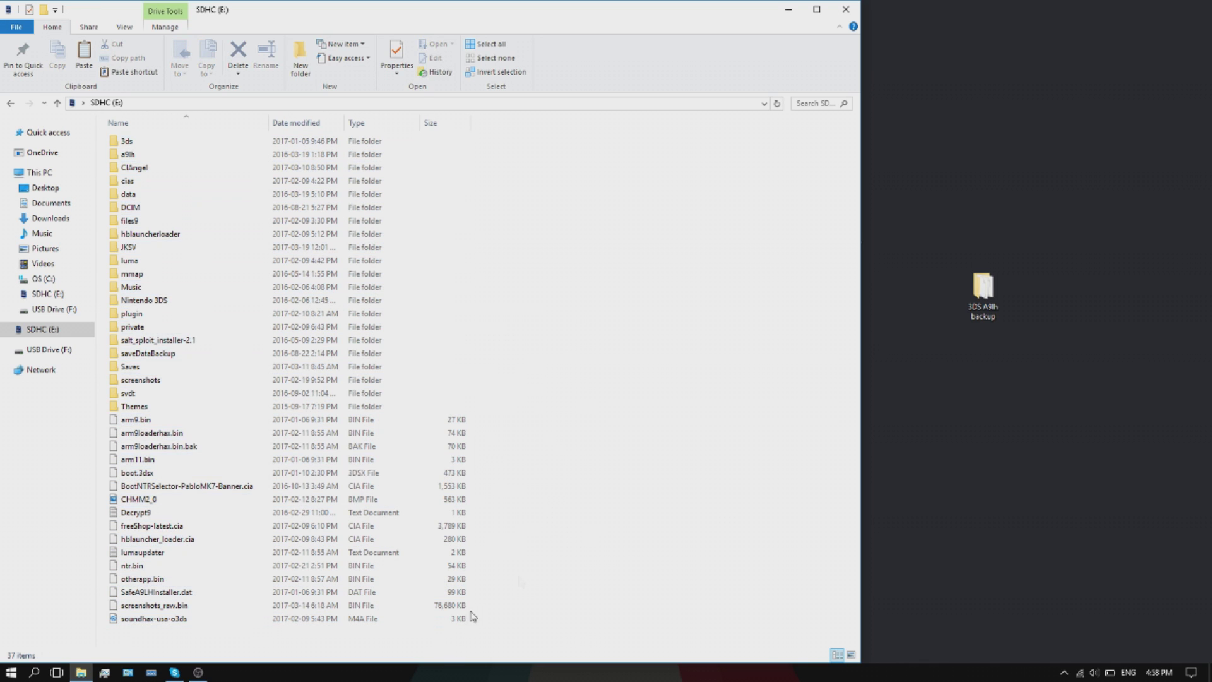
{"action": "left_click", "coordinate": [980, 298]}
{"action": "double_click", "coordinate": [980, 297]}
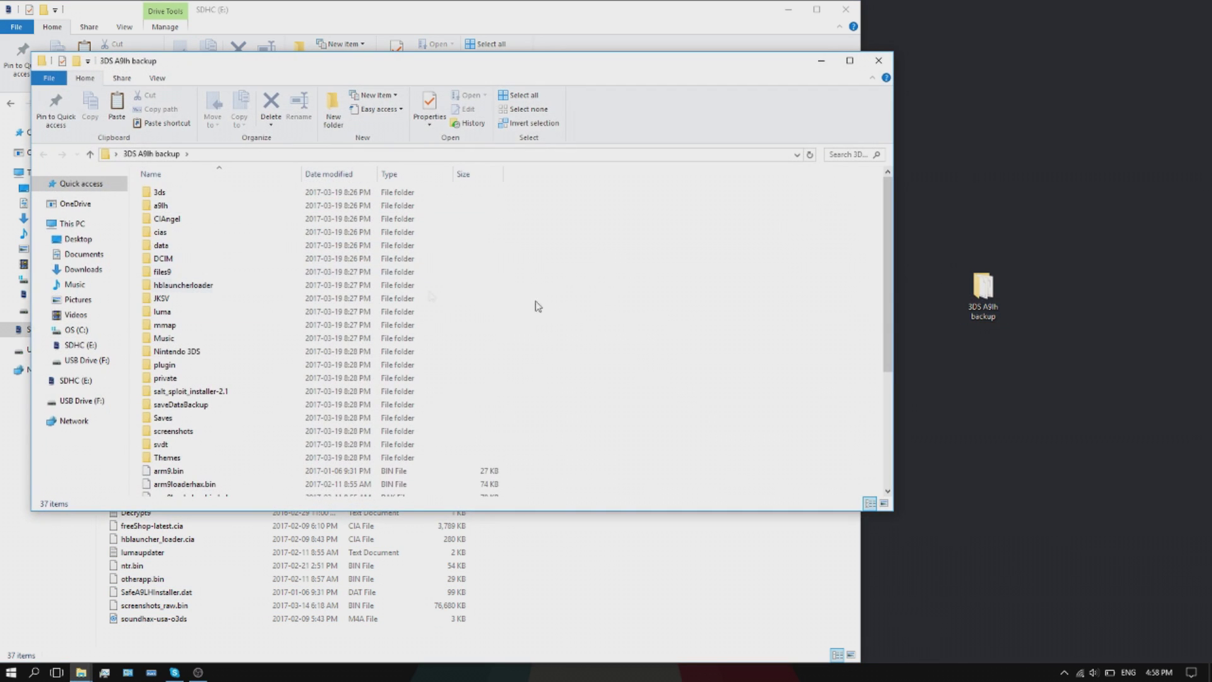
{"action": "scroll", "coordinate": [322, 275], "scroll_direction": "down", "scroll_amount": 5}
{"action": "scroll", "coordinate": [684, 305], "scroll_direction": "up", "scroll_amount": 5}
{"action": "scroll", "coordinate": [631, 366], "scroll_direction": "down", "scroll_amount": 5}
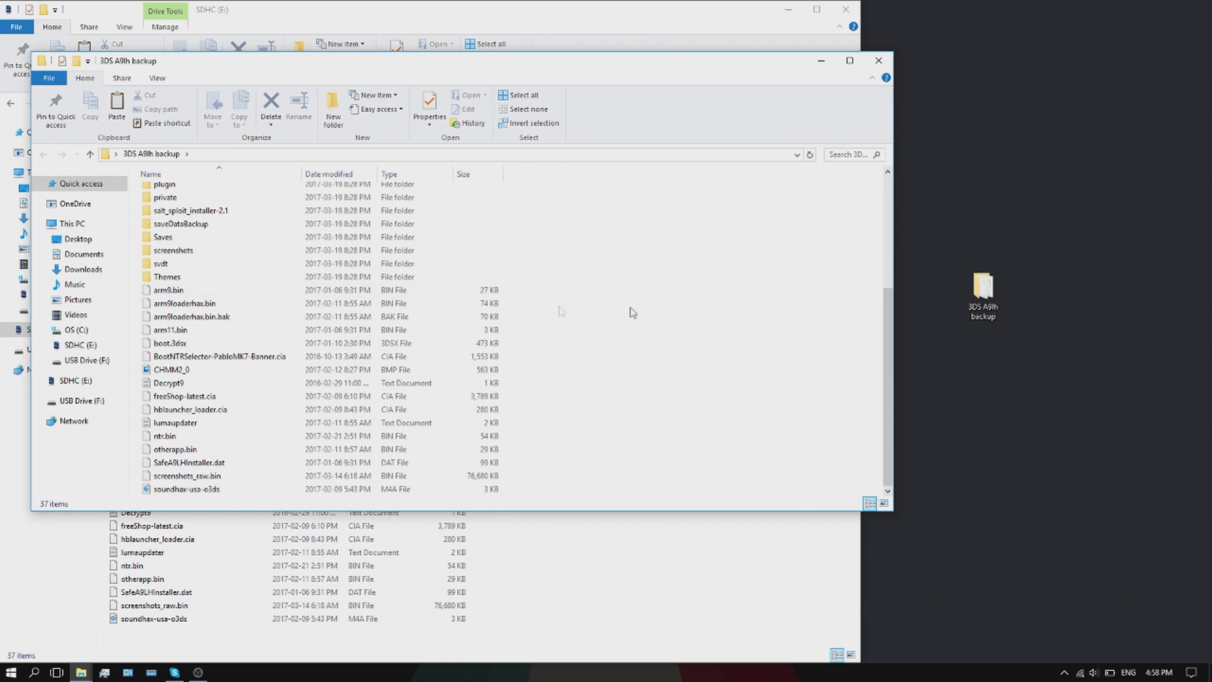
{"action": "left_click", "coordinate": [878, 60]}
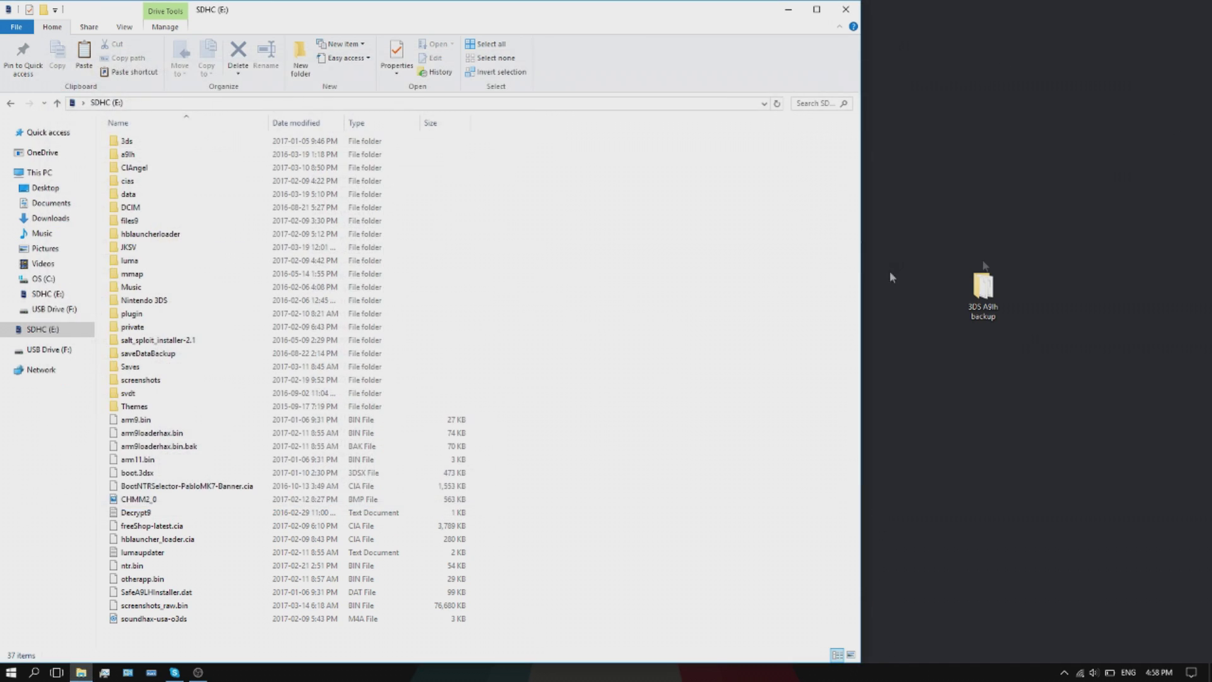
Verify USB Drive (F:) and the '3DS A9lh backup' folder both hold 37 items, then return to SDHC (E:).
{"action": "left_click_drag", "start_coordinate": [1024, 194], "coordinate": [954, 340]}
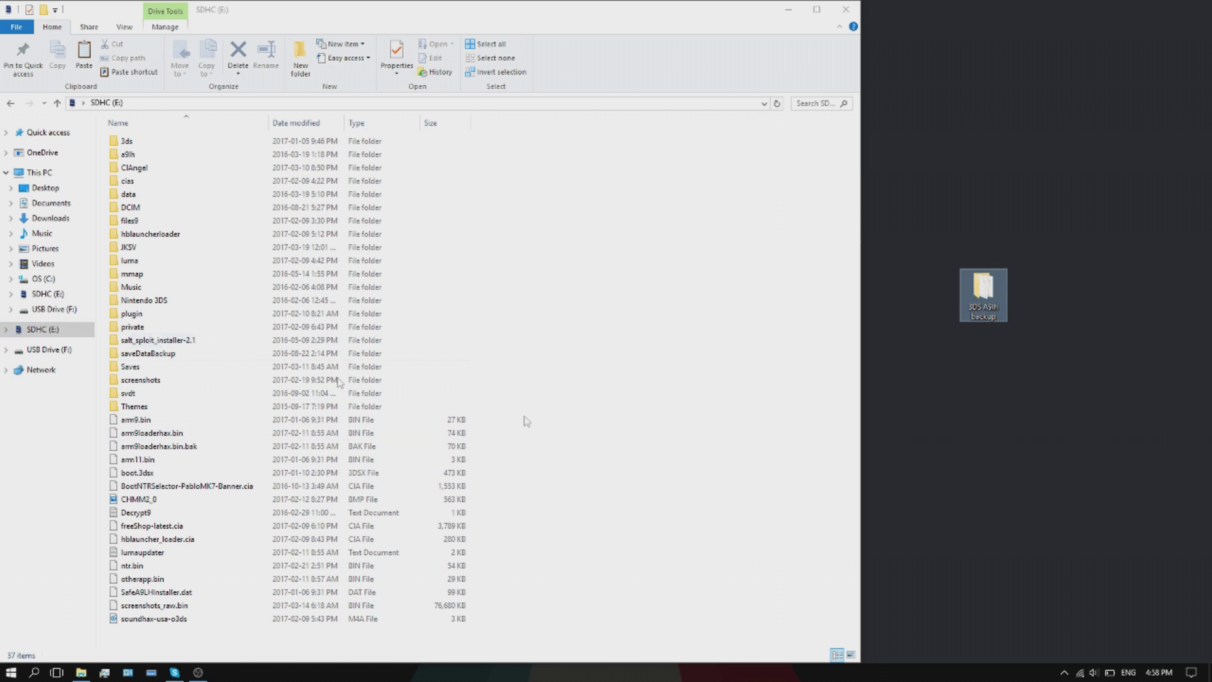
{"action": "left_click", "coordinate": [74, 350]}
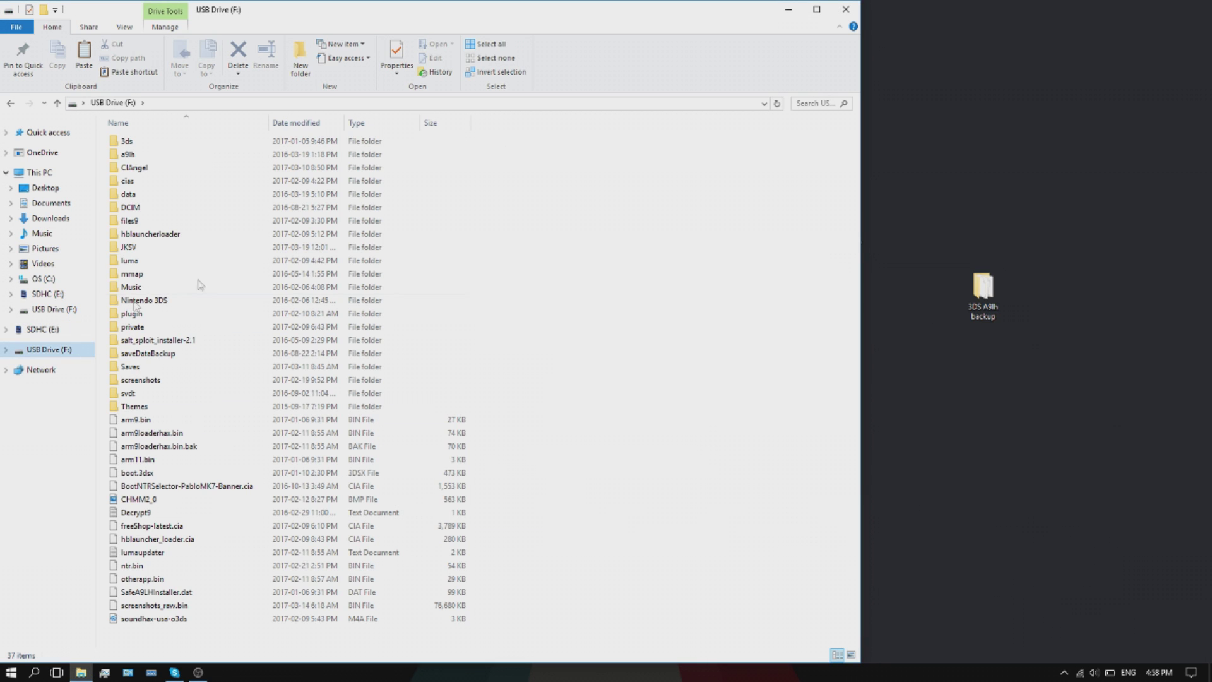
{"action": "double_click", "coordinate": [985, 292]}
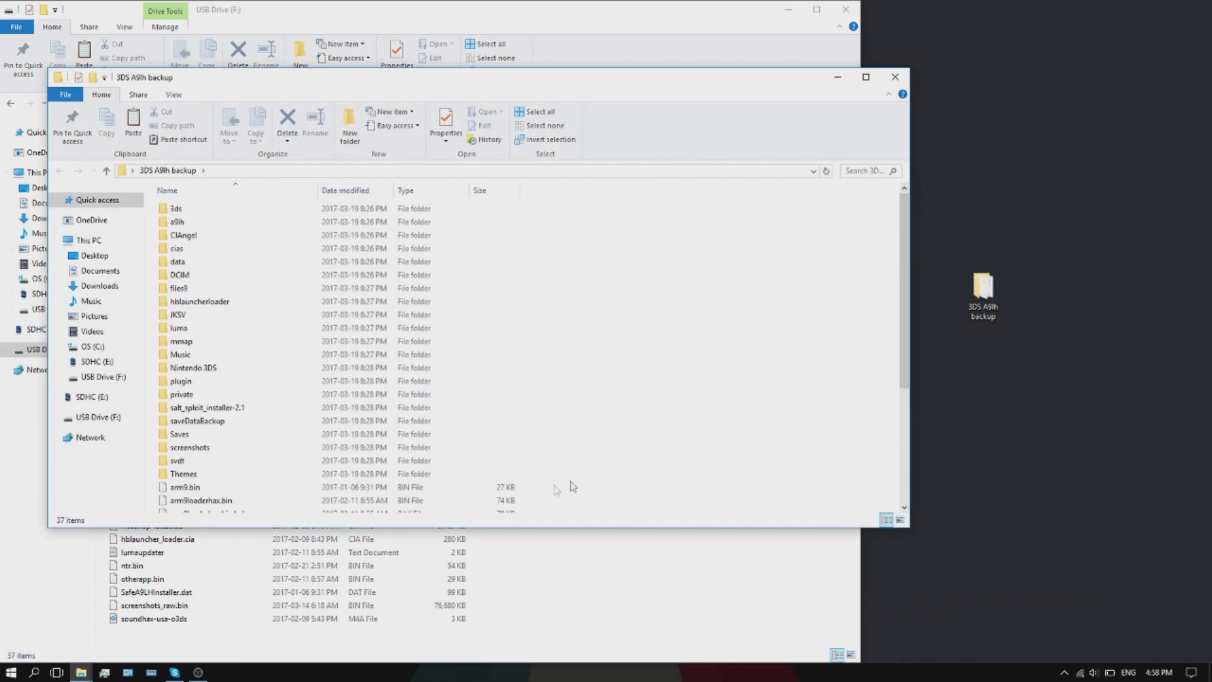
{"action": "scroll", "coordinate": [753, 351], "scroll_direction": "down", "scroll_amount": 5}
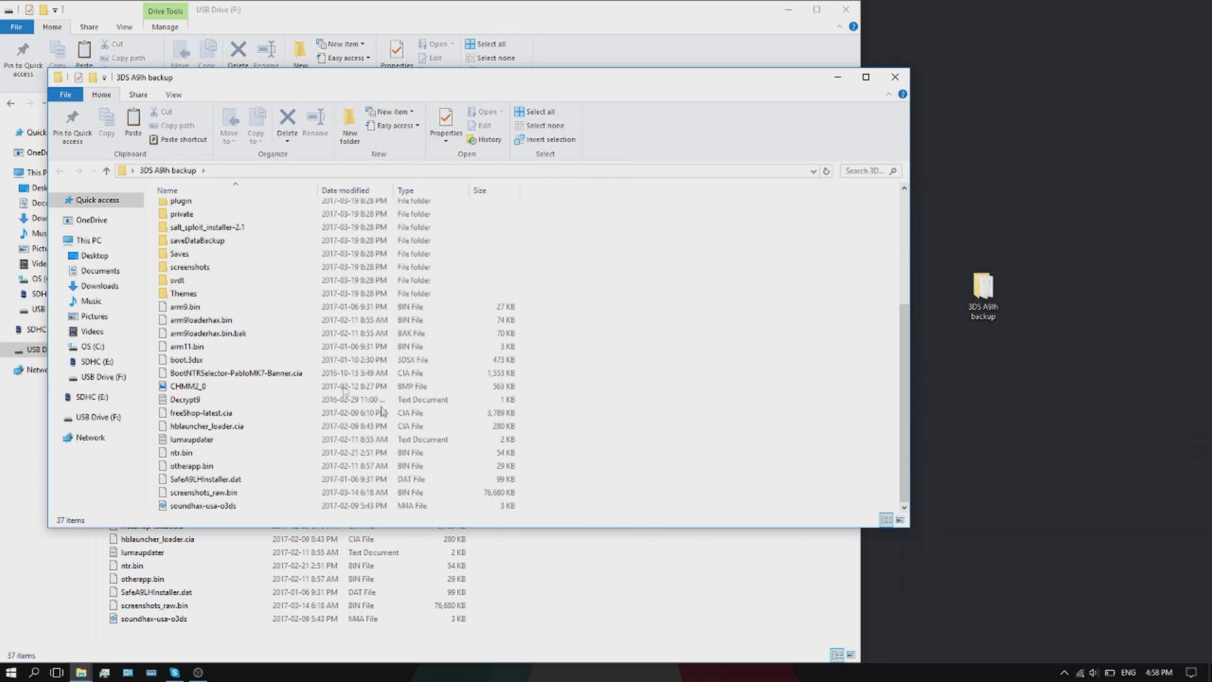
{"action": "left_click_drag", "start_coordinate": [543, 513], "coordinate": [290, 328]}
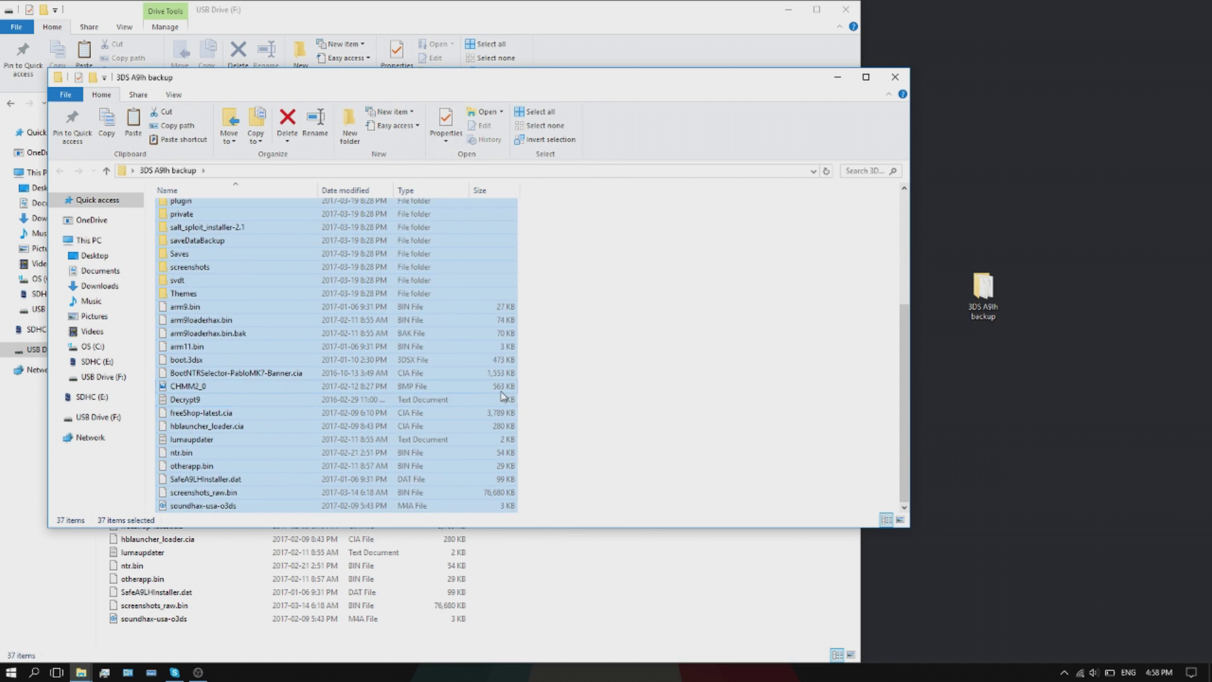
{"action": "right_click", "coordinate": [294, 327]}
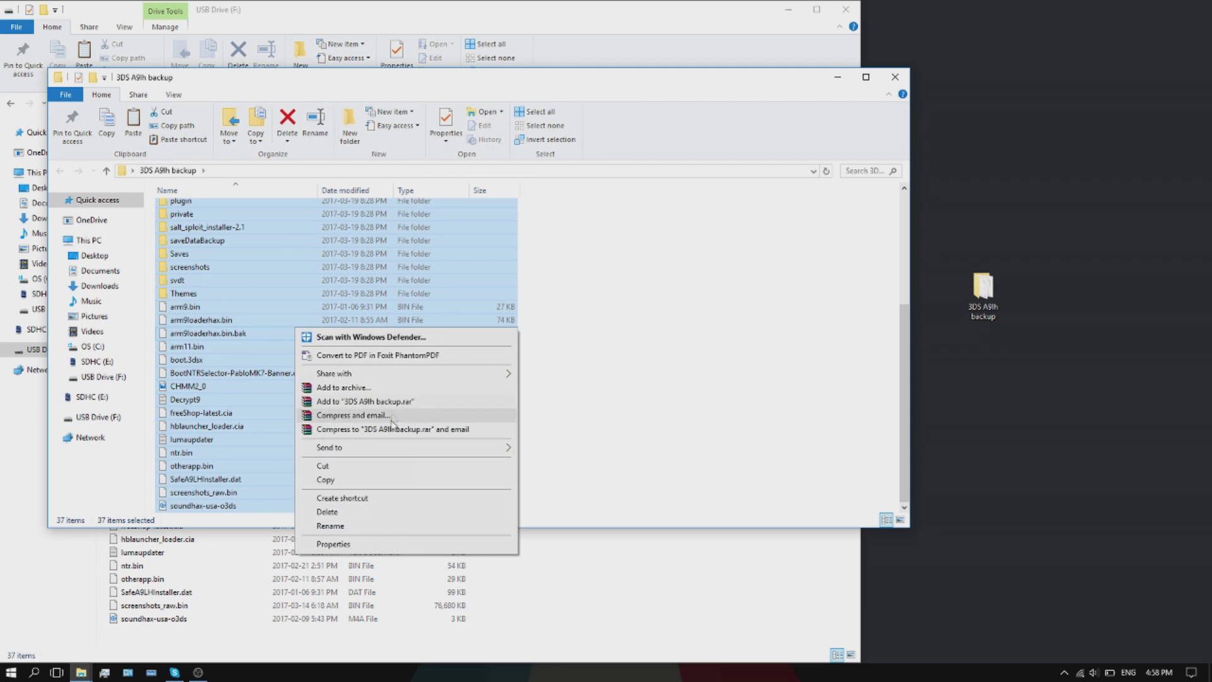
{"action": "left_click", "coordinate": [786, 361]}
{"action": "left_click", "coordinate": [885, 82]}
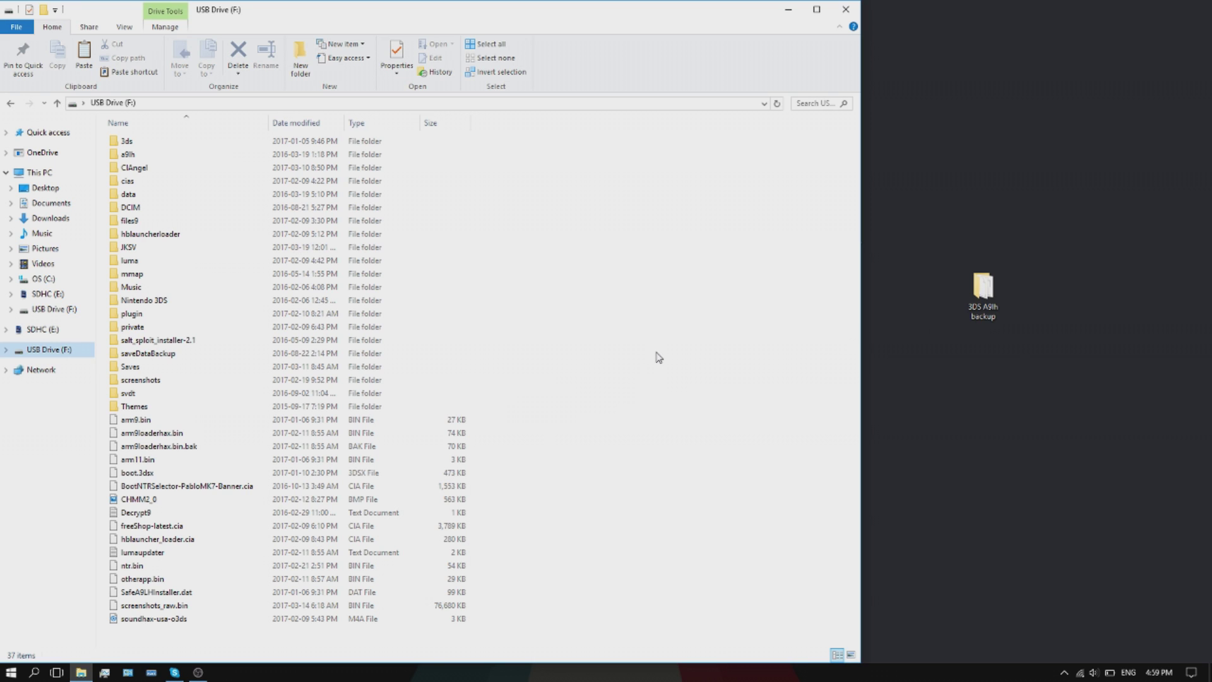
{"action": "left_click", "coordinate": [48, 336]}
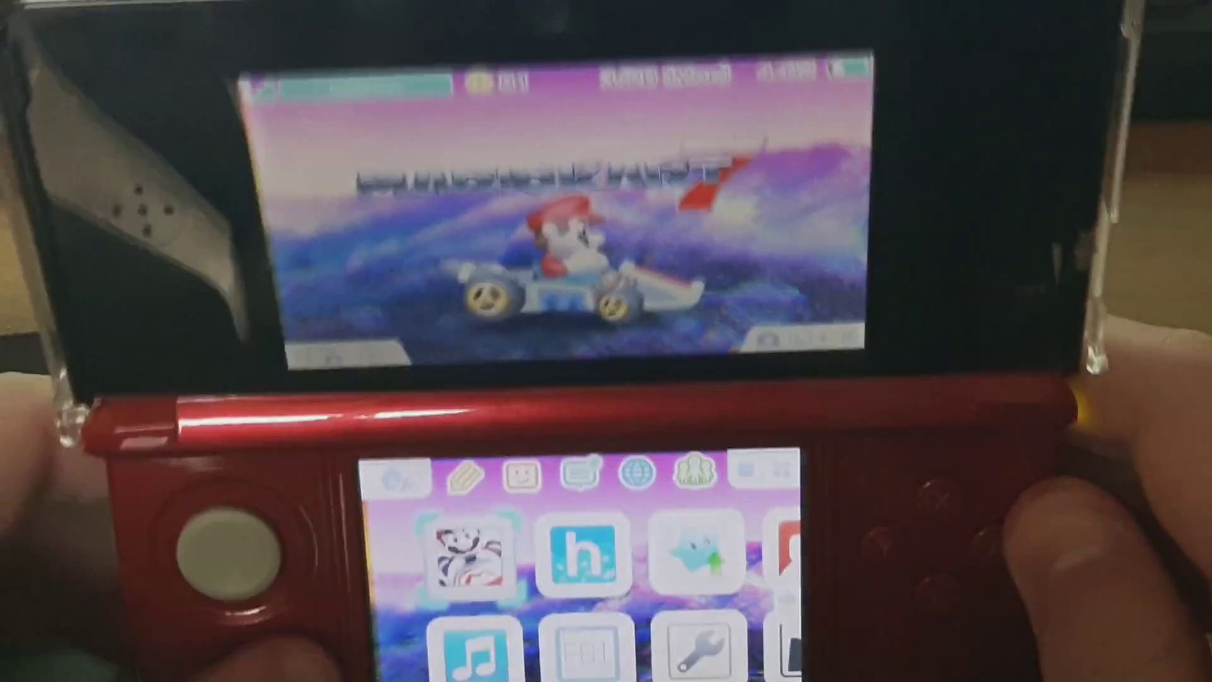
Move along the 3DS home menu to FBI and bring up the Power Off prompt.
{"action": "left_click", "coordinate": [696, 534]}
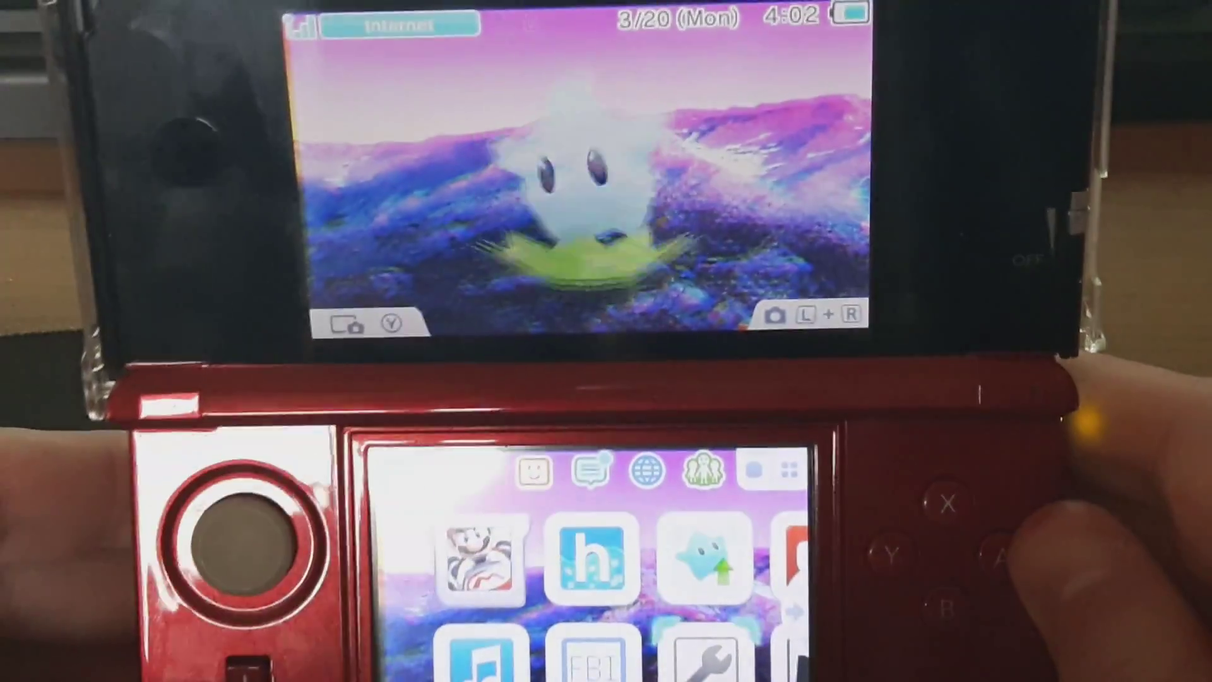
{"action": "left_click", "coordinate": [591, 659]}
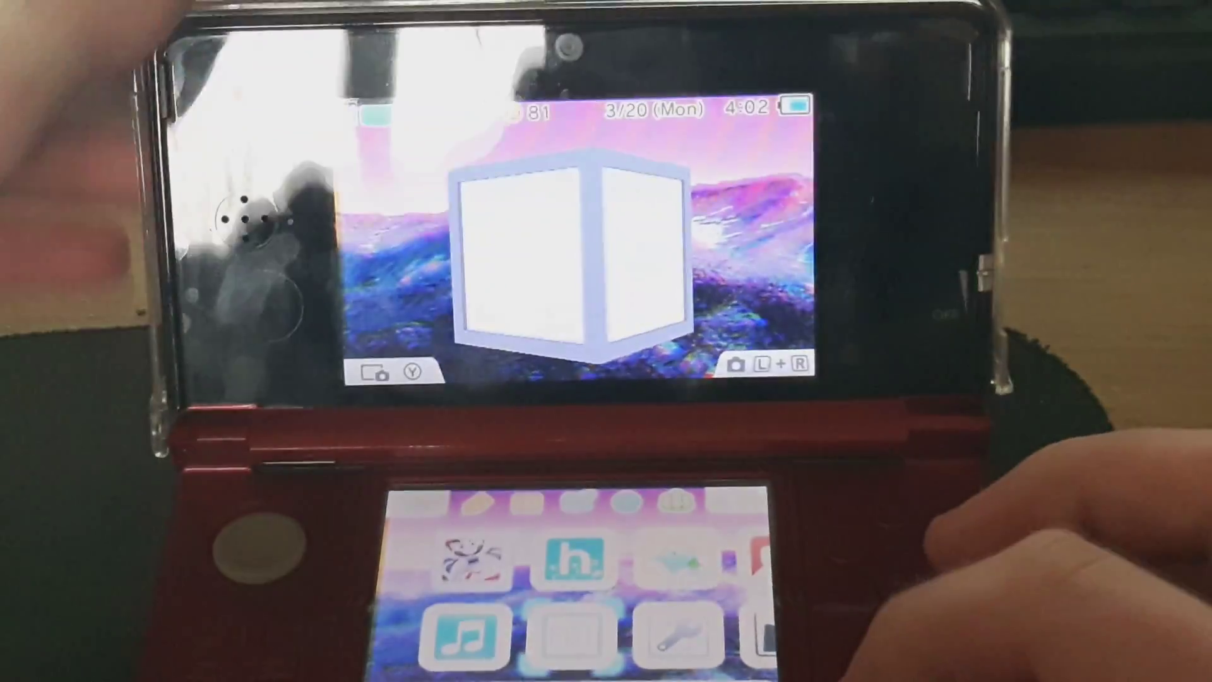
{"action": "key", "text": "Return"}
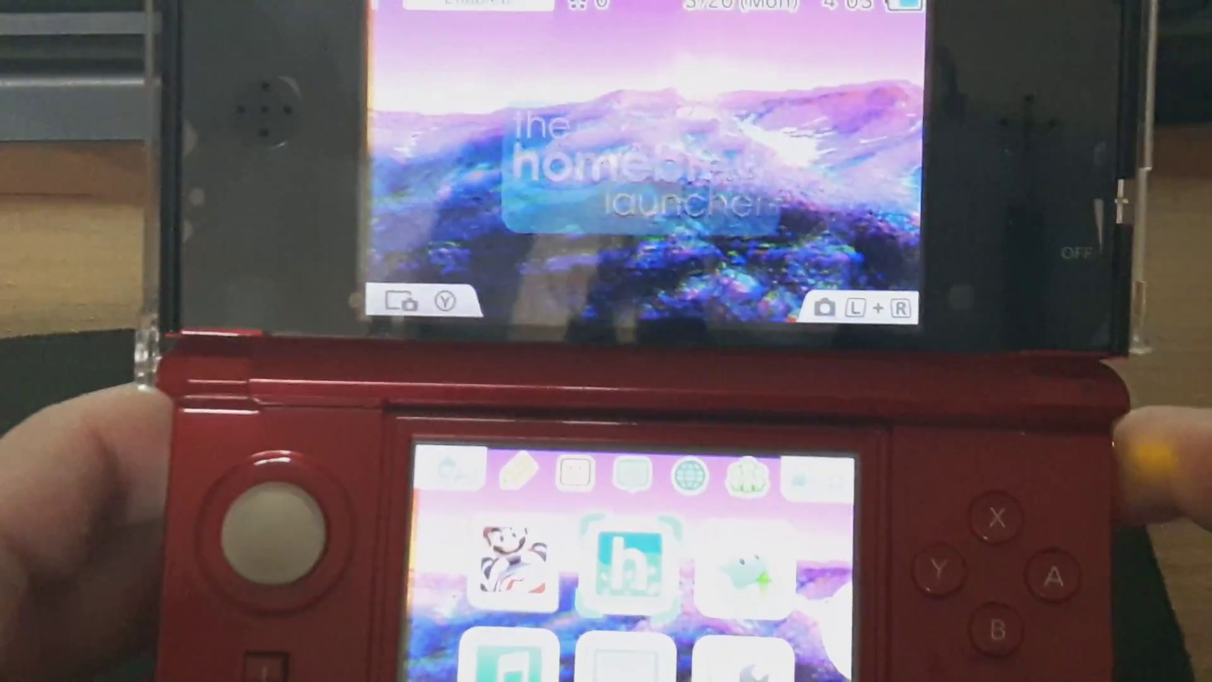
Scroll the home menu right to The Angry Video Game Nerd Adventures.
{"action": "key", "text": "Right"}
{"action": "key", "text": "Right"}
{"action": "key", "text": "Right"}
{"action": "key", "text": "Right"}
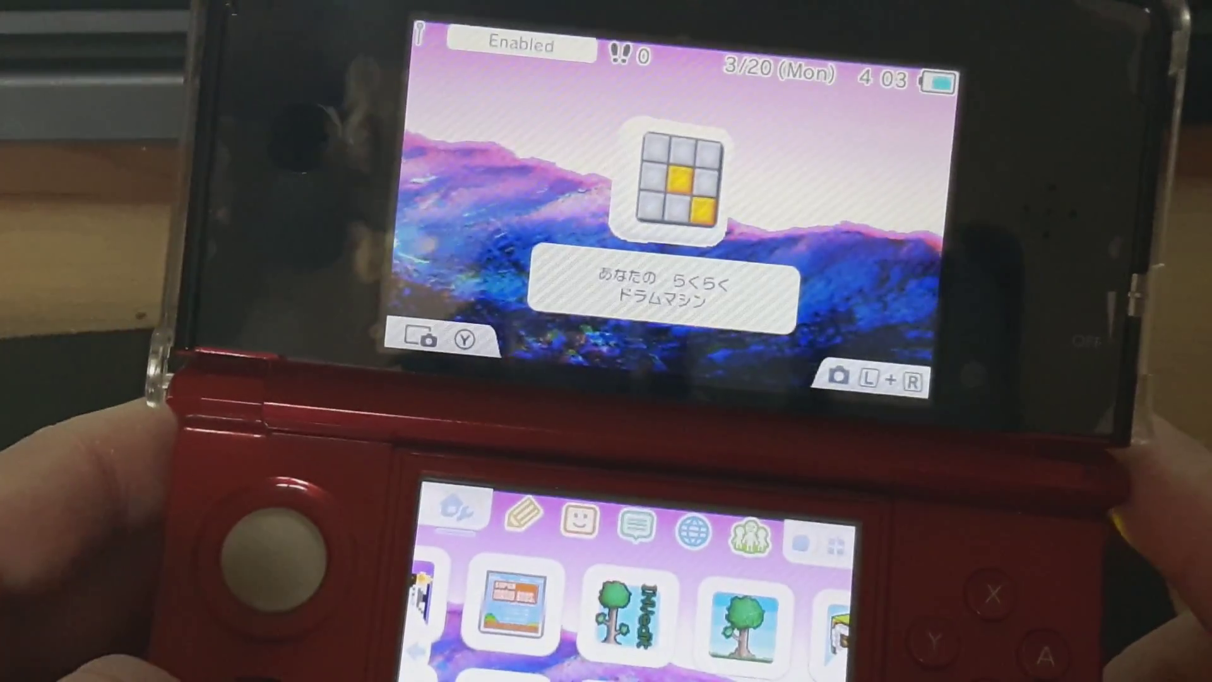
{"action": "key", "text": "Right"}
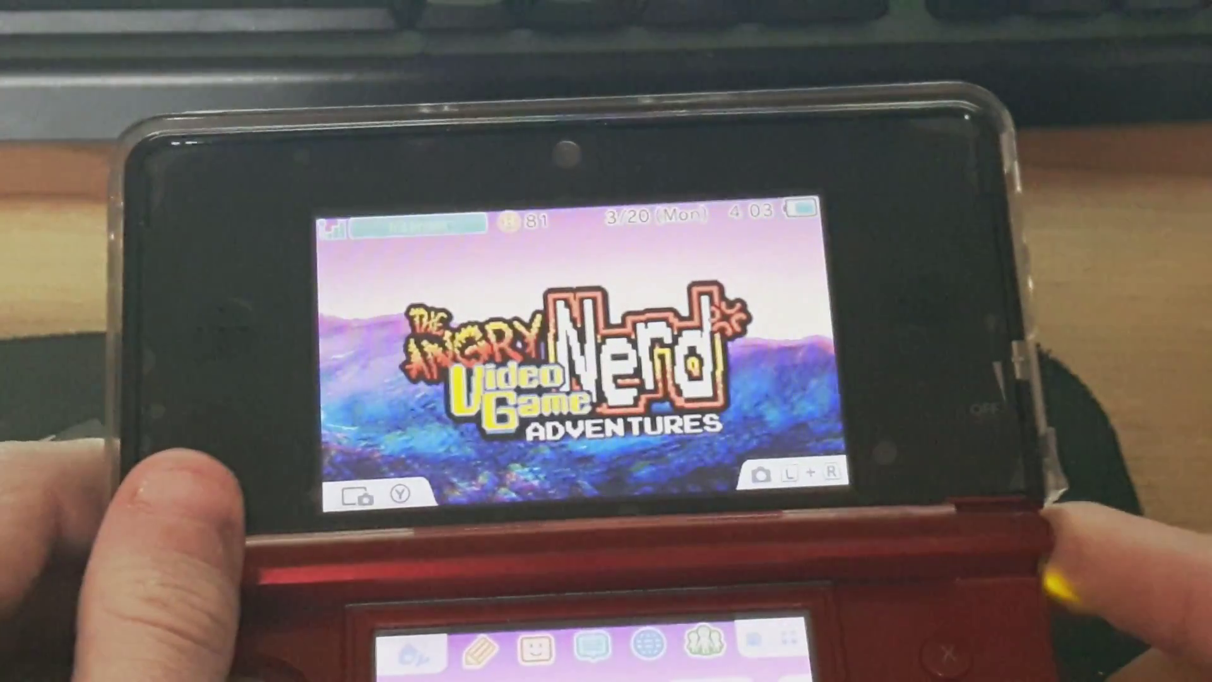